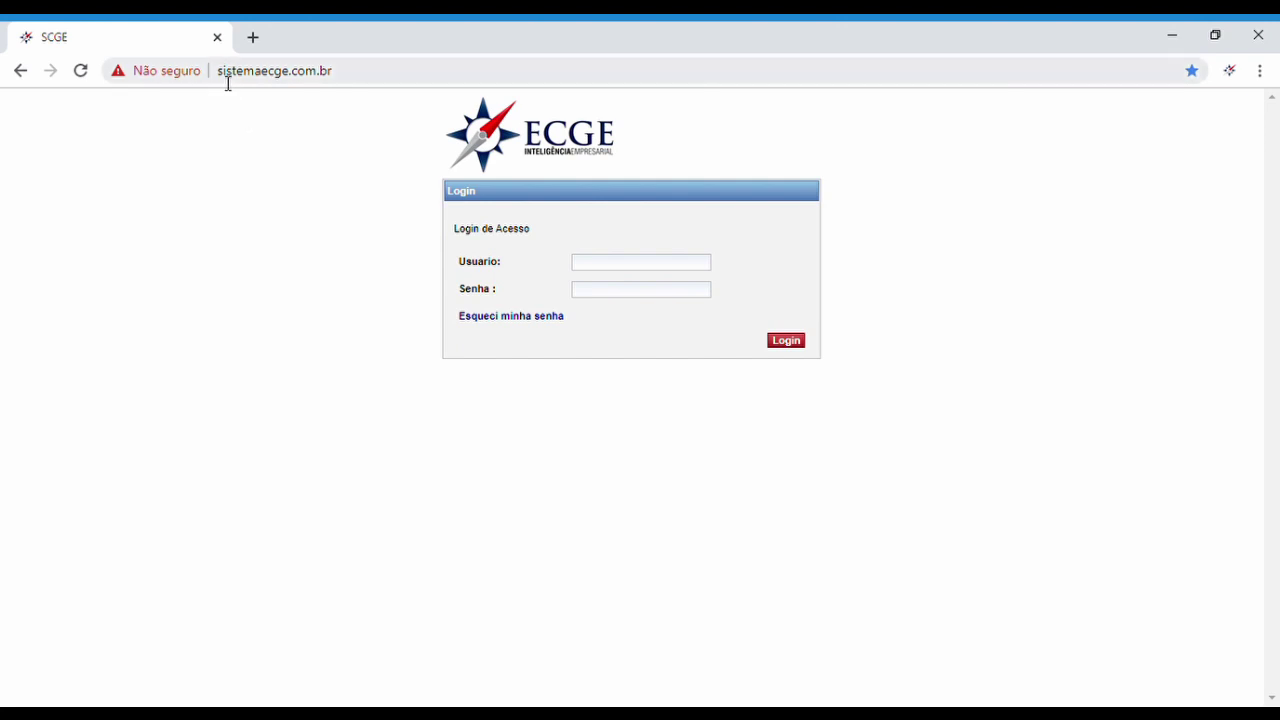
Log in to the system as usuario.teste1 with the account password
drag(221, 80, 349, 82)
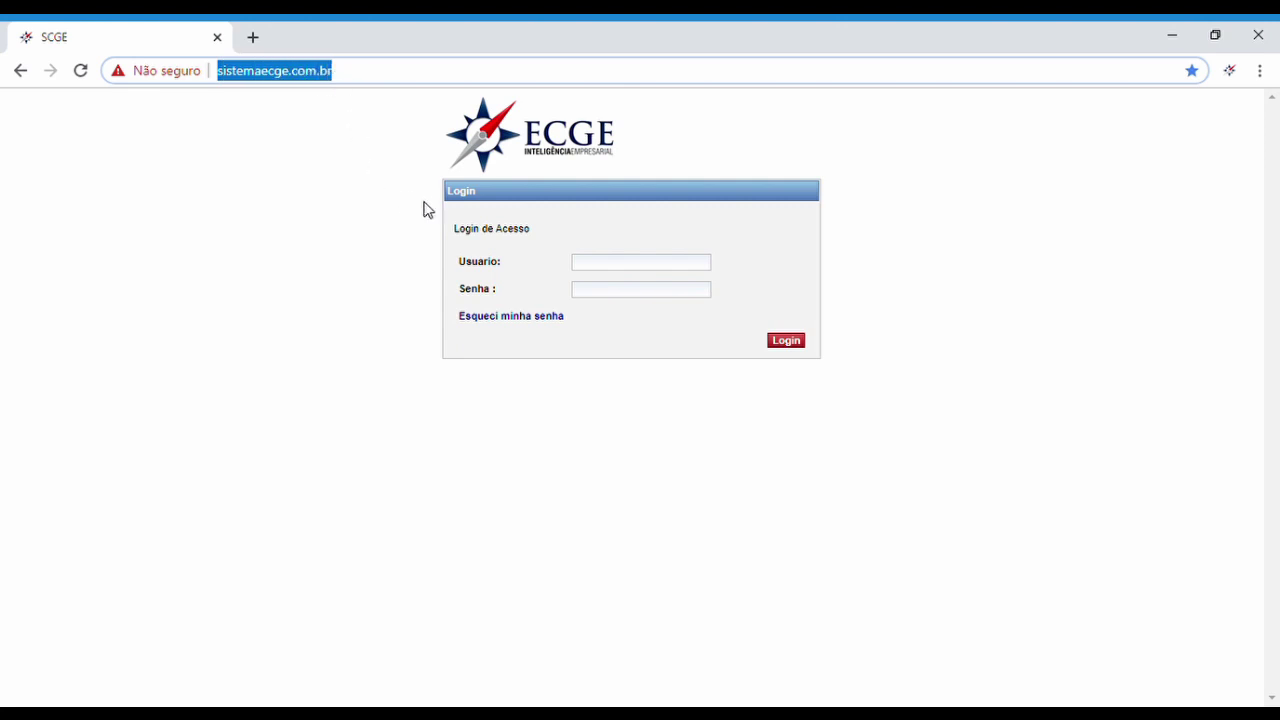
click(612, 270)
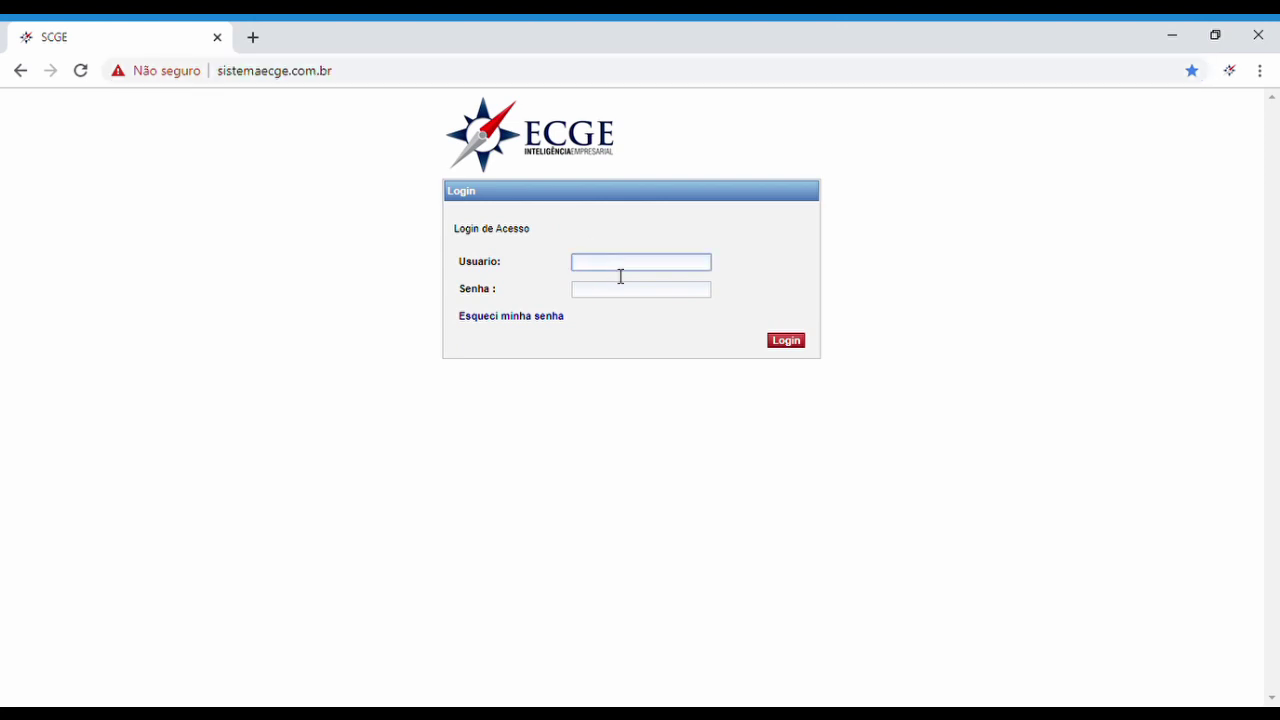
click(618, 300)
click(621, 296)
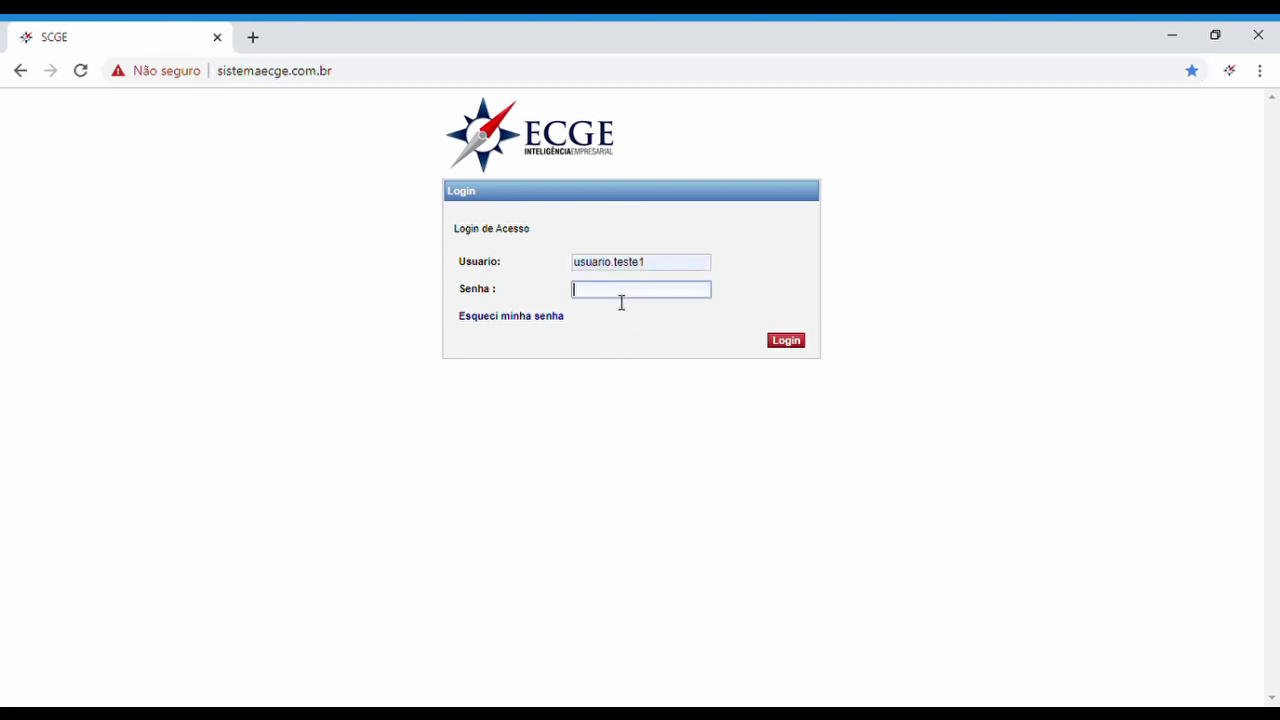
text(***)
click(794, 343)
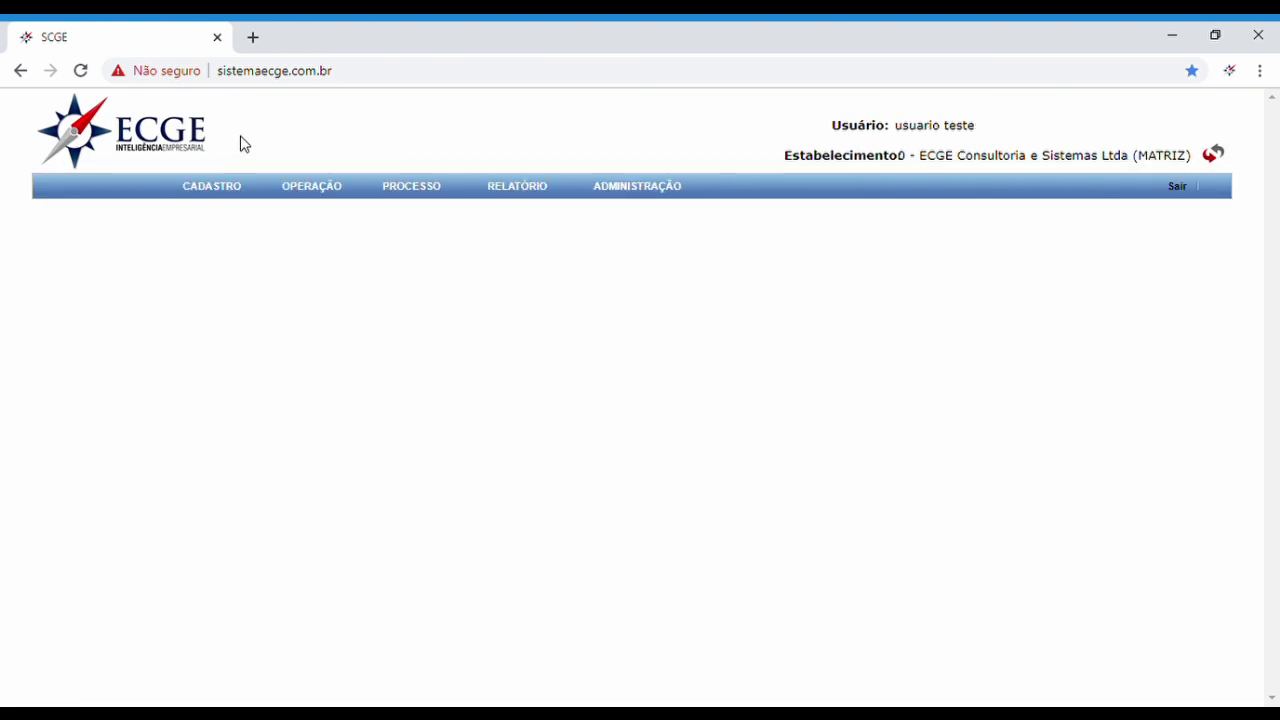
Open the person registration form and set the Tipo de pessoa to Física
mouse_move(236, 192)
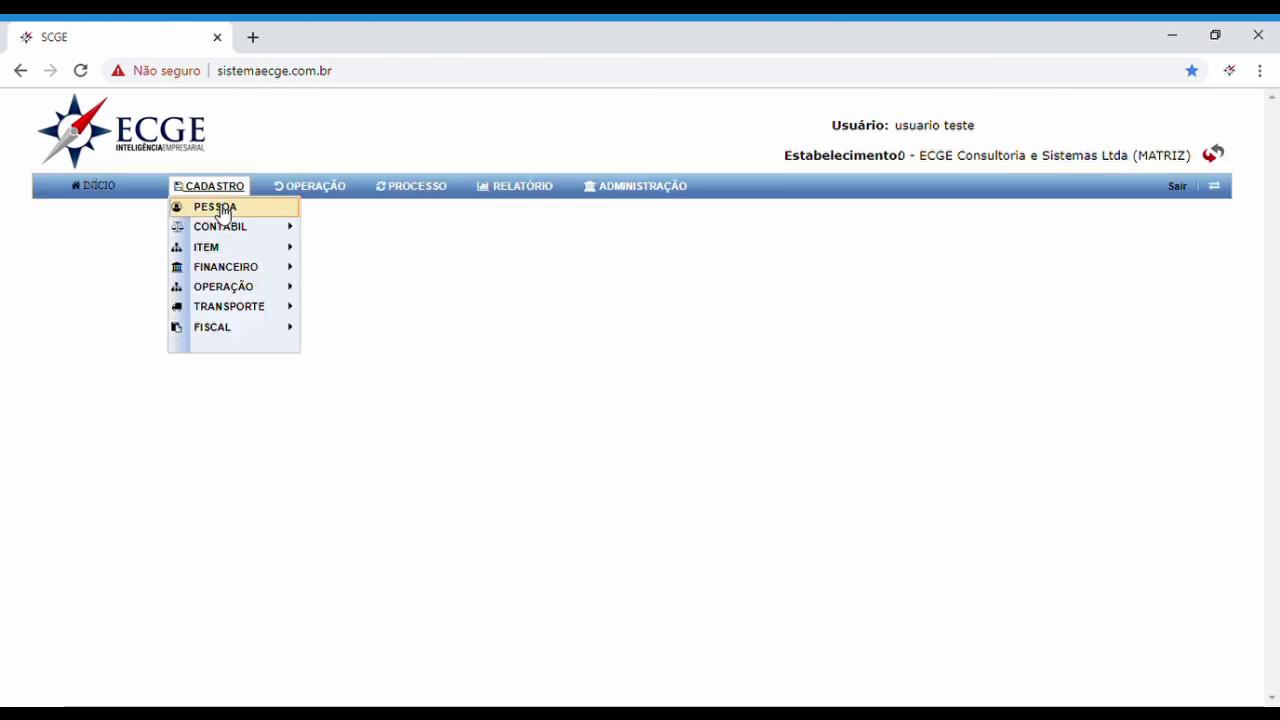
click(218, 208)
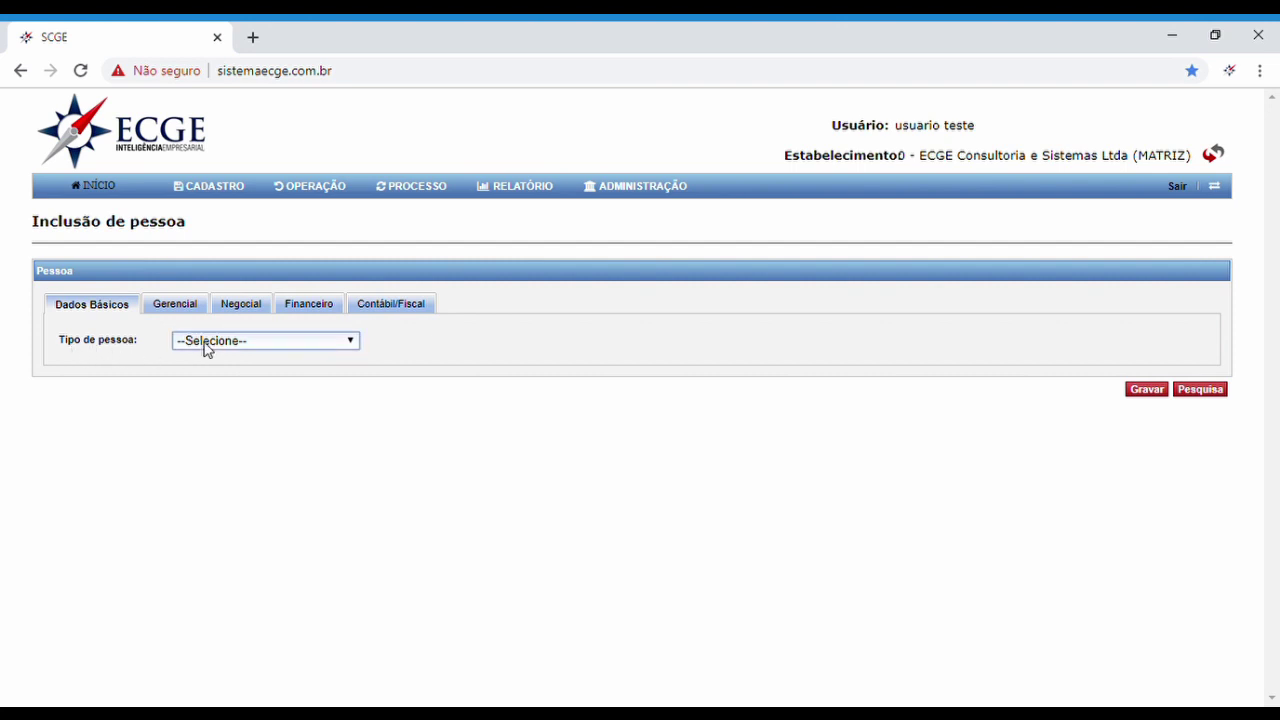
key(Down)
key(Down)
key(Up)
key(Down)
key(Up)
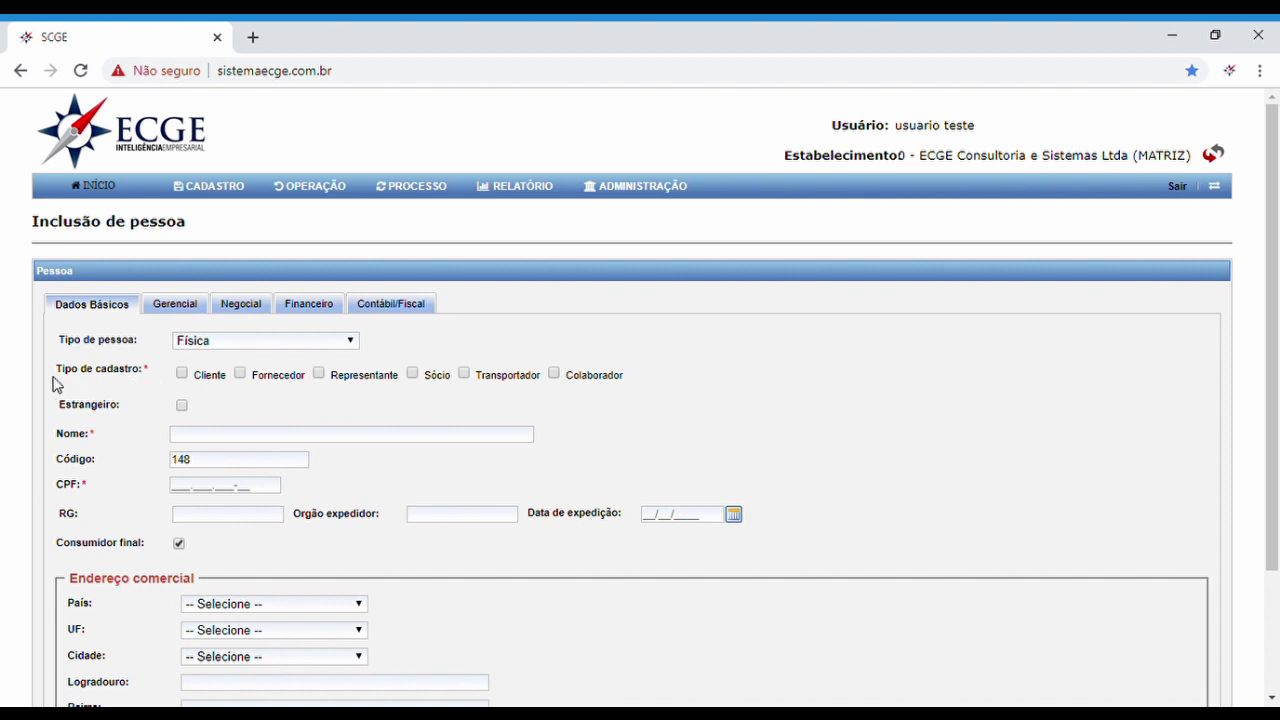
Mark the registration types Cliente and Colaborador and enter "consumidor final" as the Nome
click(183, 375)
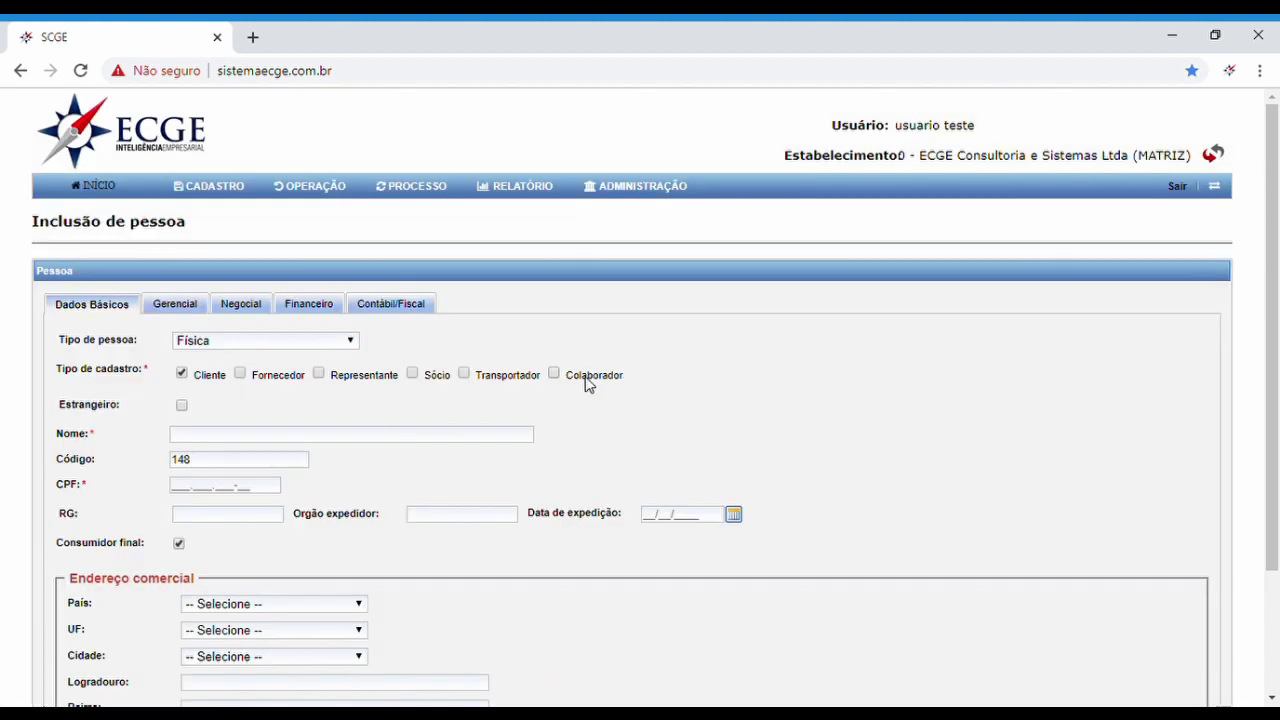
click(555, 373)
click(276, 440)
click(257, 461)
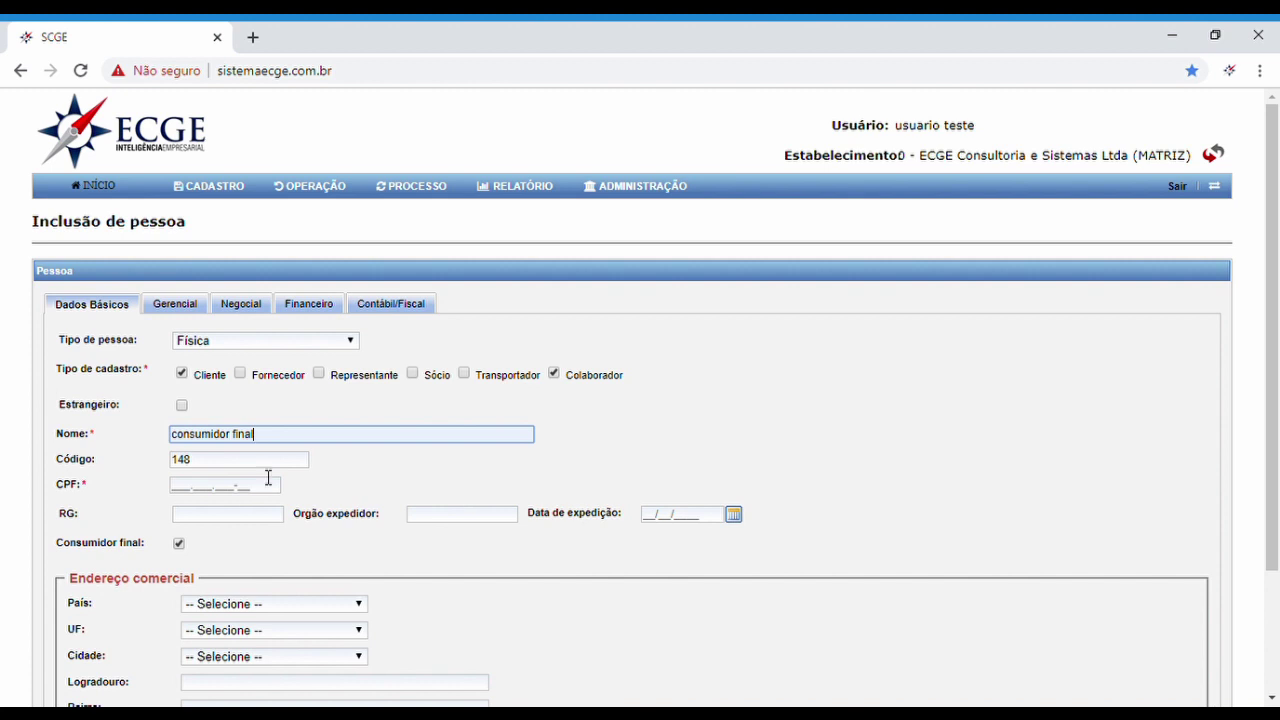
Fill in the person's CPF number, correcting its final digits
click(194, 490)
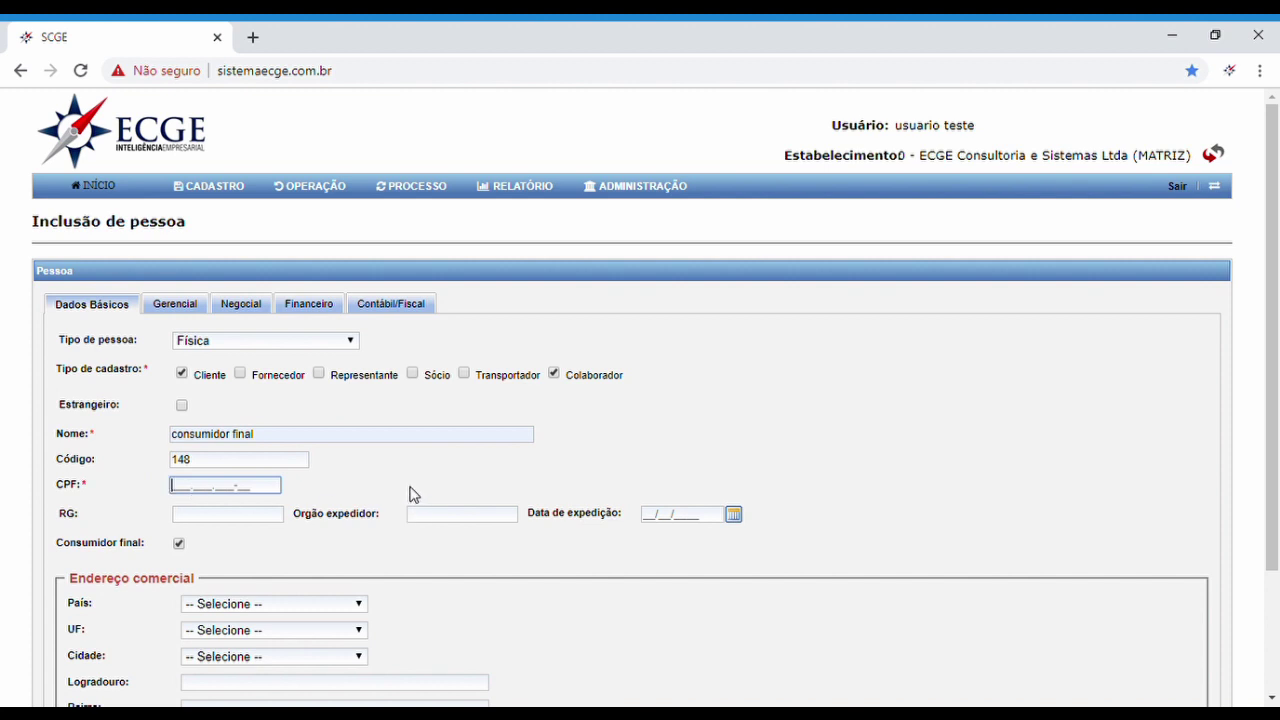
text(00000000000)
key(BackSpace)
key(BackSpace)
key(BackSpace)
text(223)
click(209, 524)
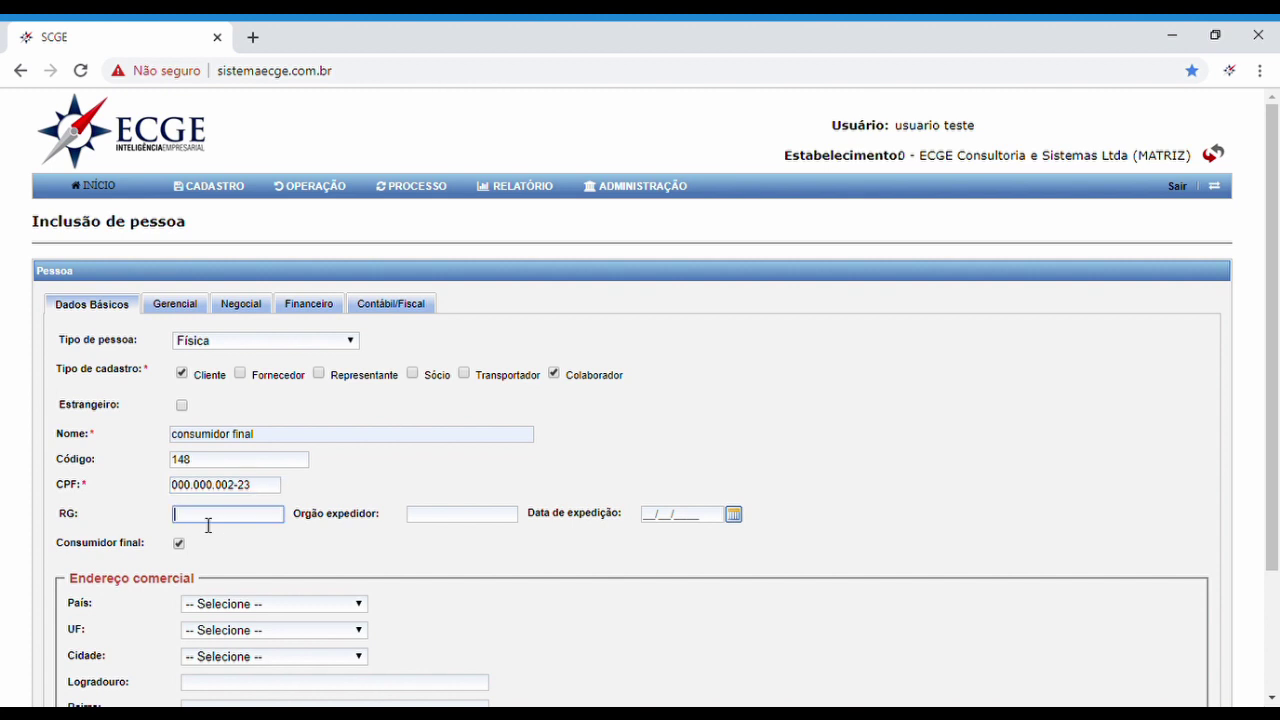
Review the optional identity-document fields and the country and state fields of the Endereço comercial
click(438, 521)
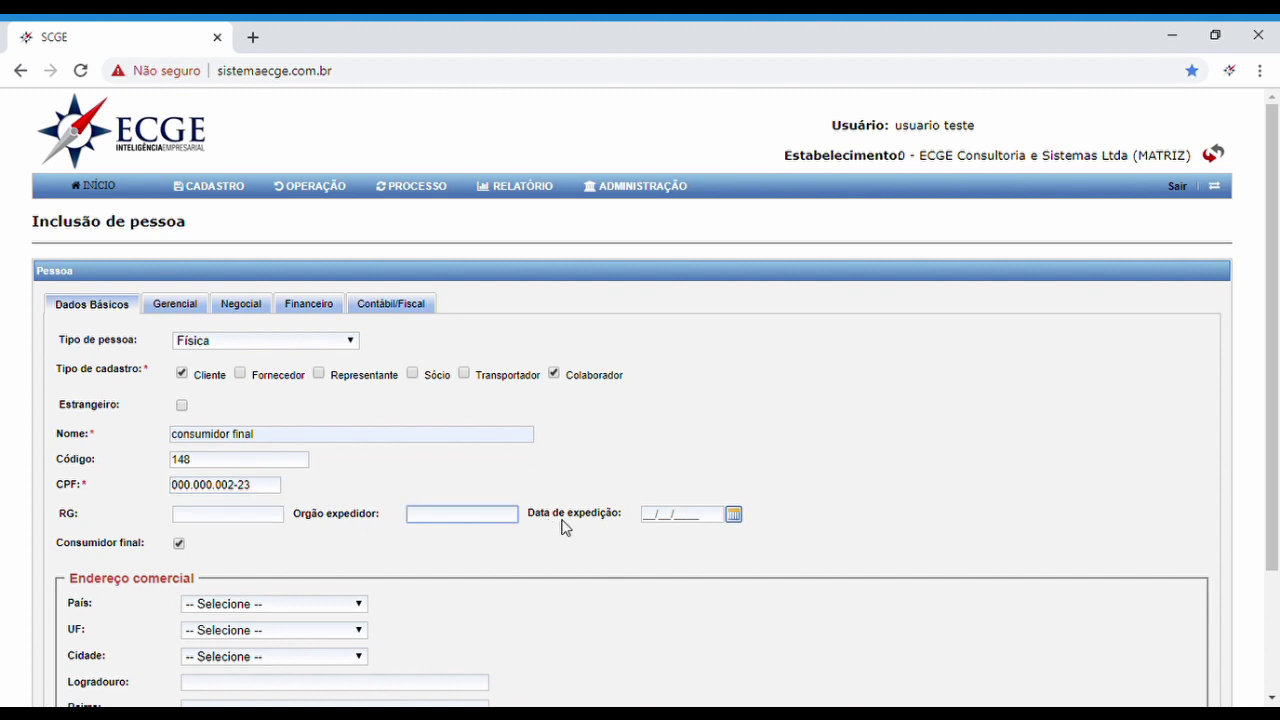
click(658, 518)
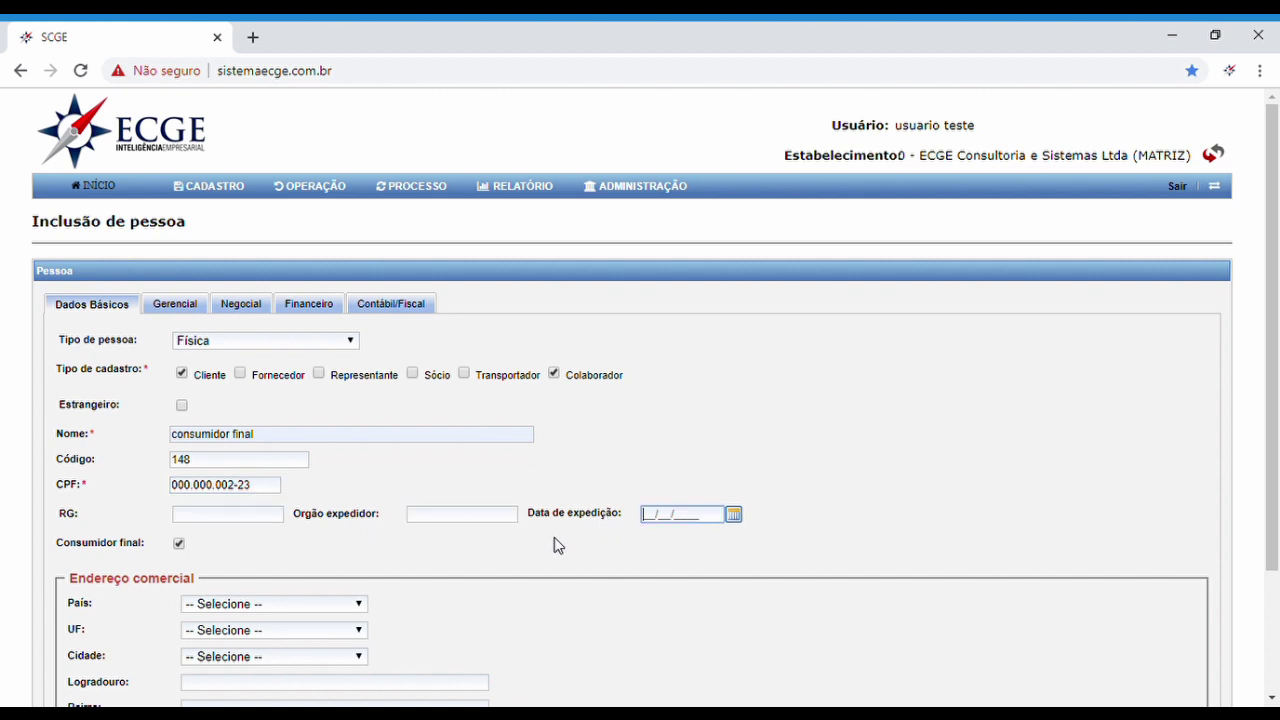
scroll(555, 545, down, 3)
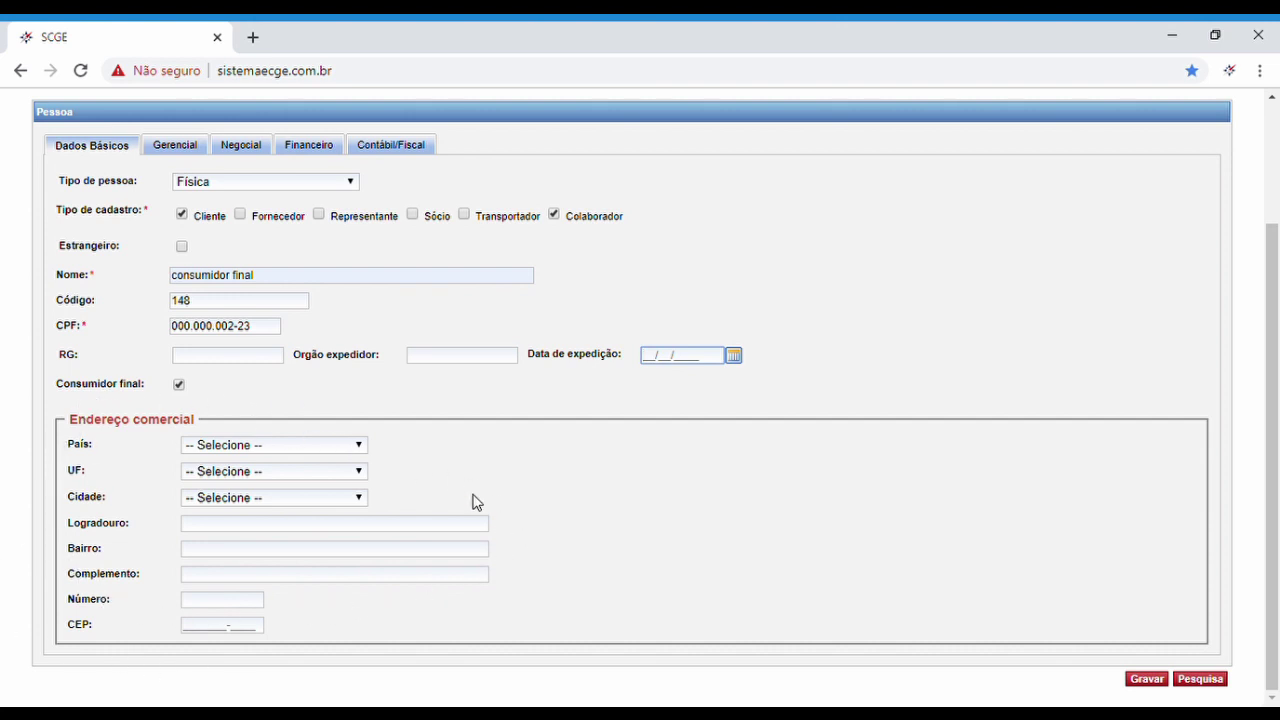
click(247, 453)
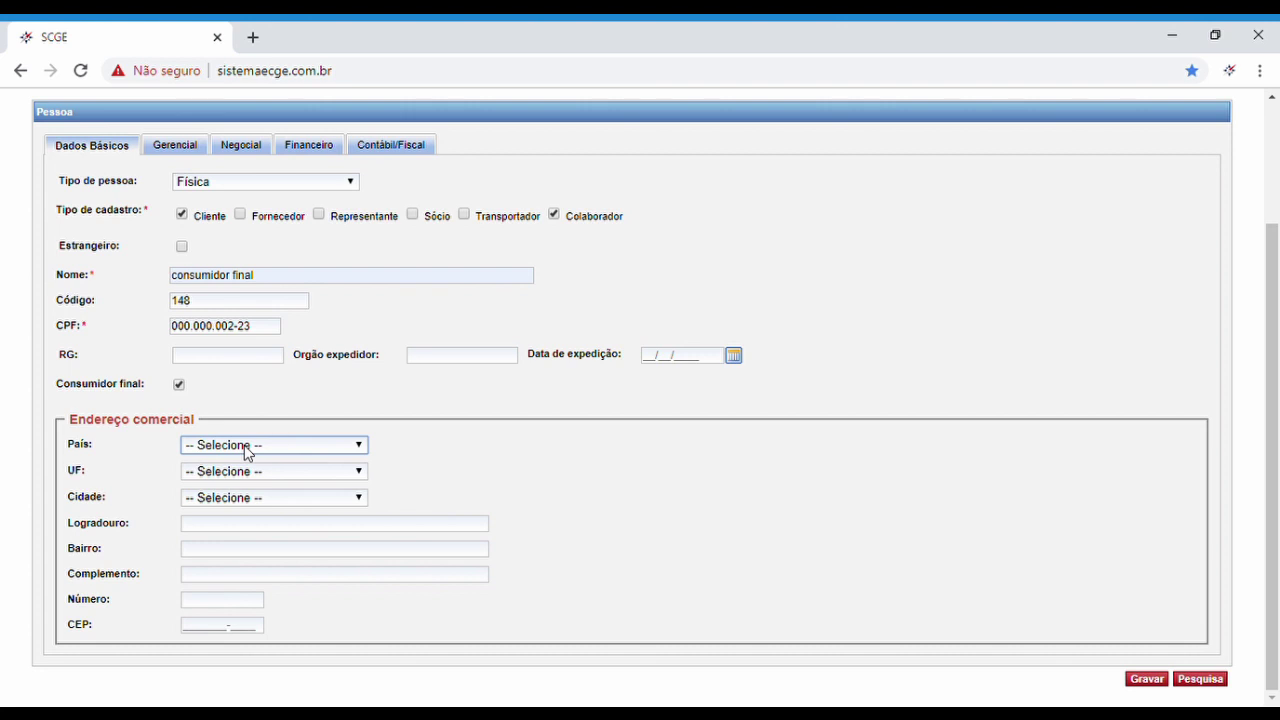
key(Down)
key(Up)
click(497, 471)
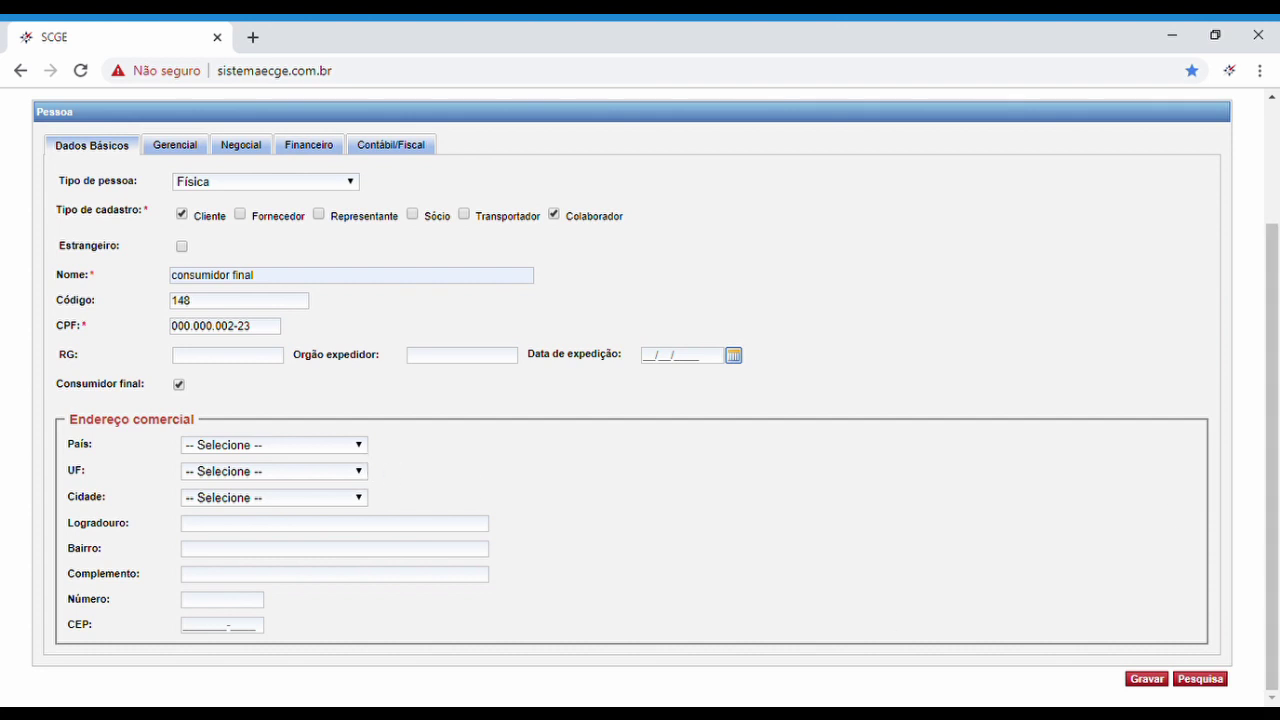
click(245, 475)
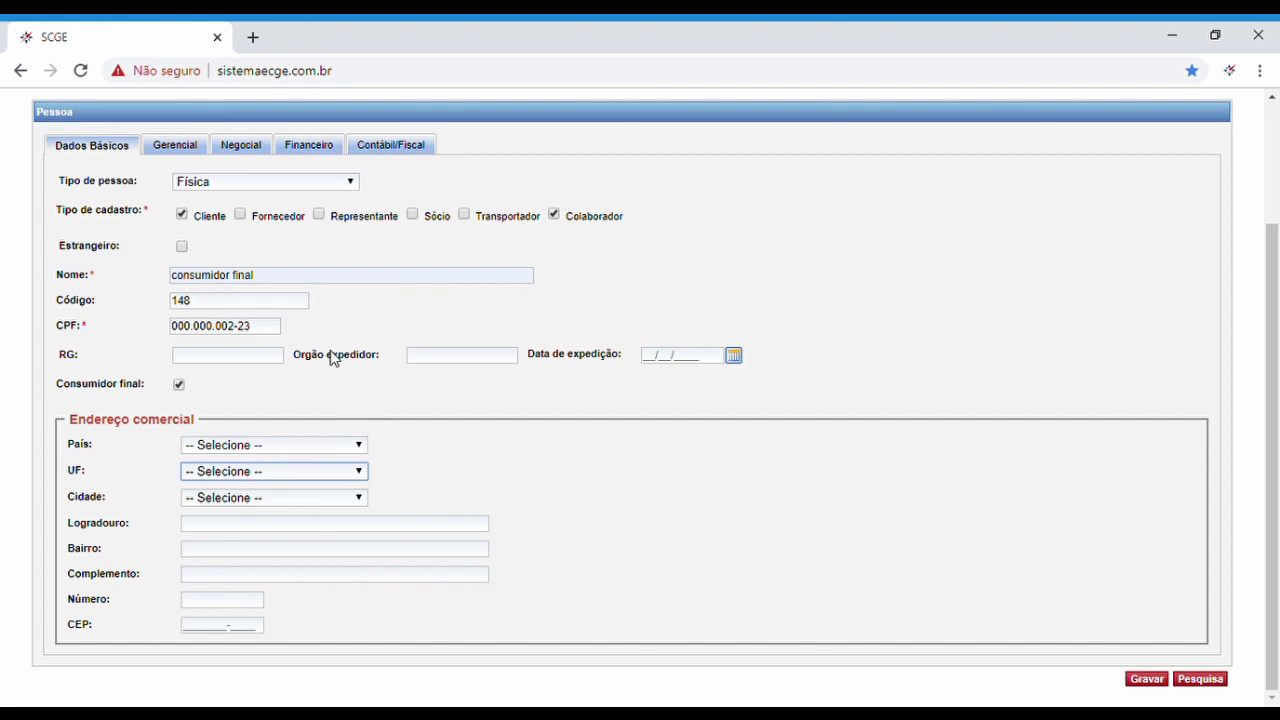
Choose Telefone as the contact type in the person's business contact details, return to the basic data and save the record
click(240, 145)
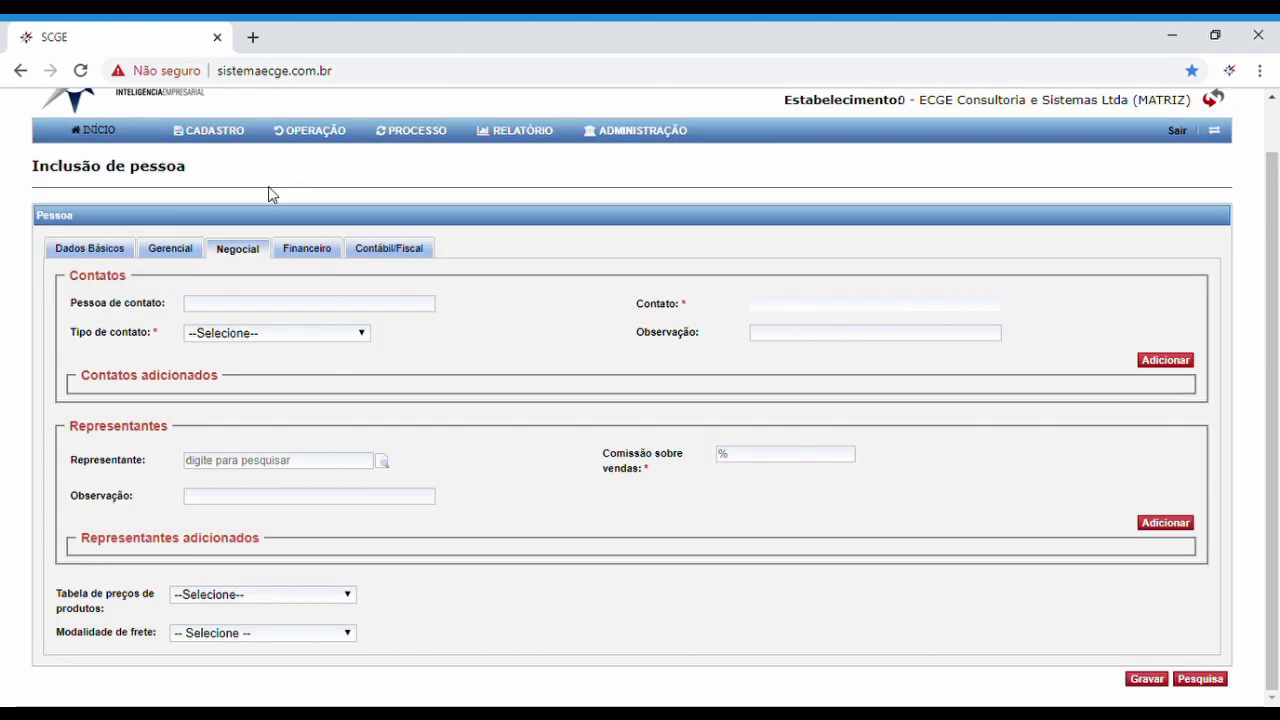
click(227, 313)
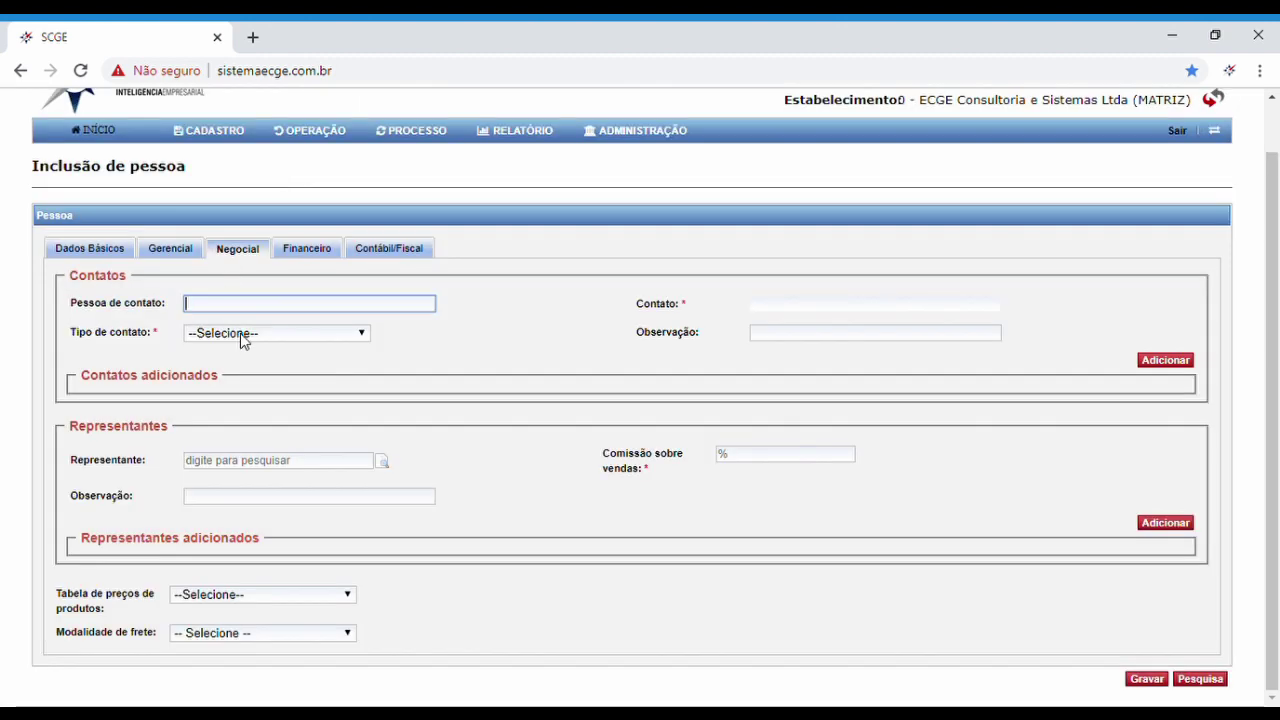
click(243, 341)
key(Down)
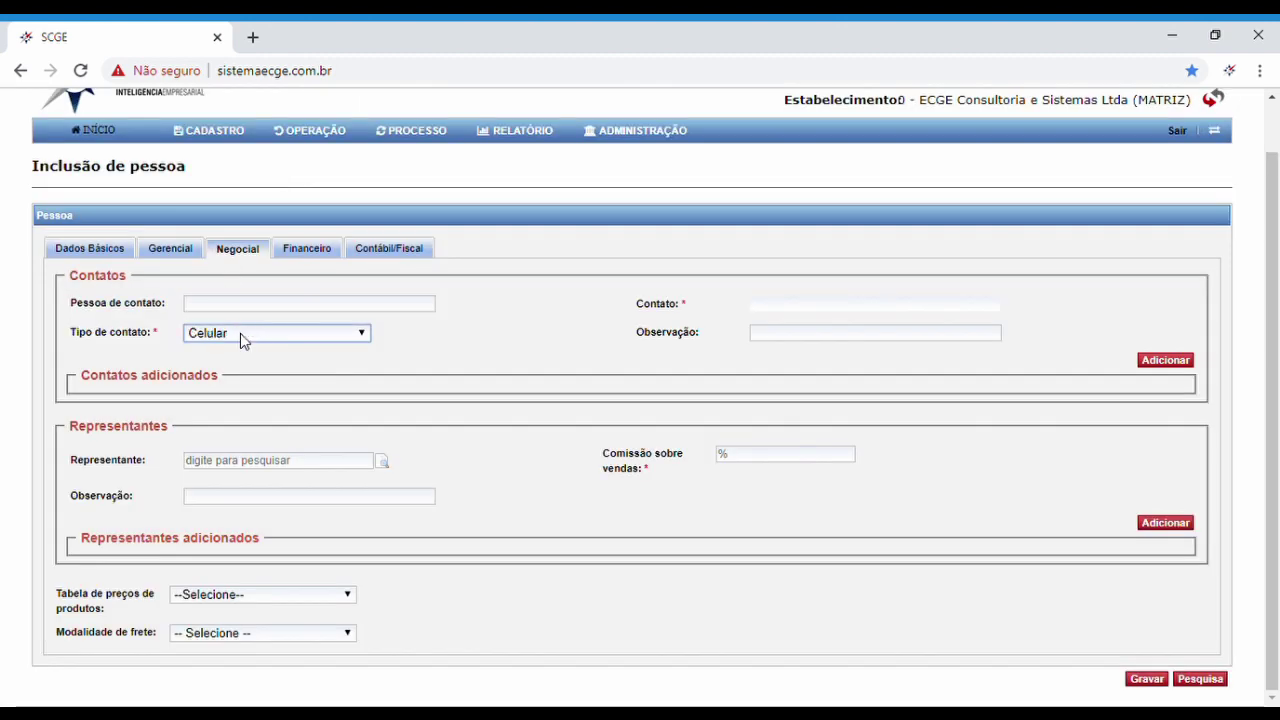
key(Down)
key(Down)
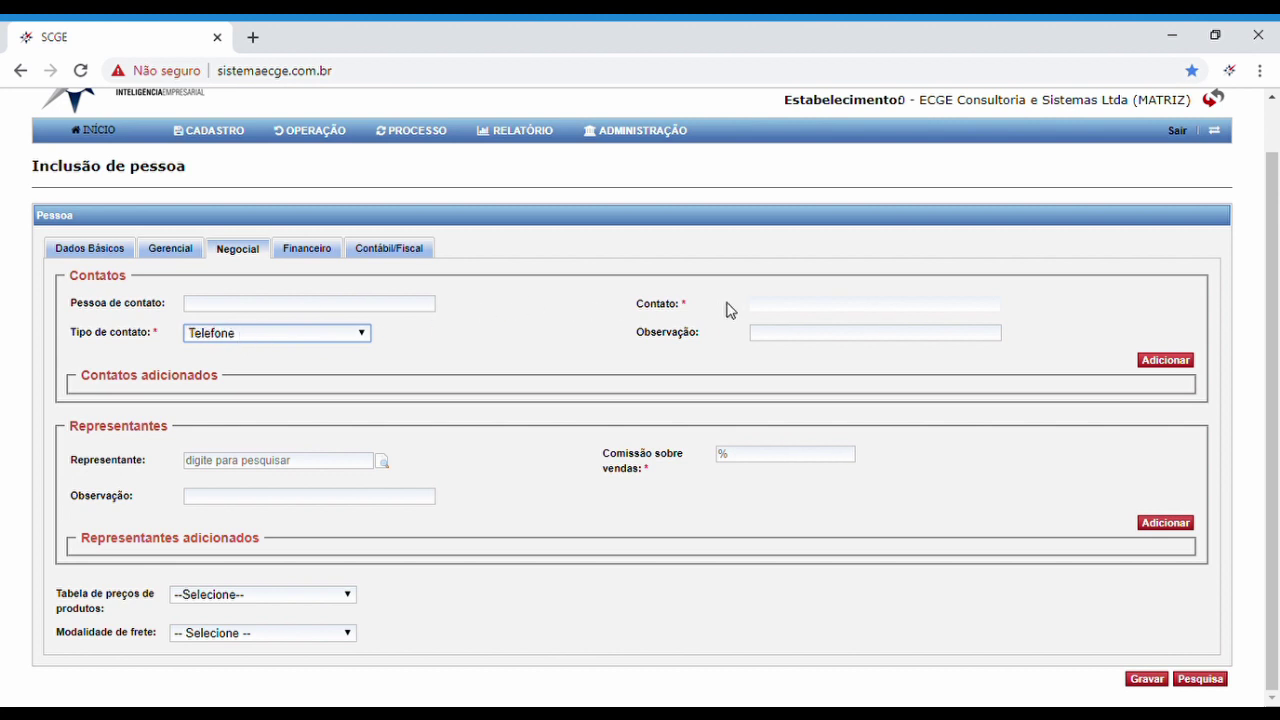
click(763, 307)
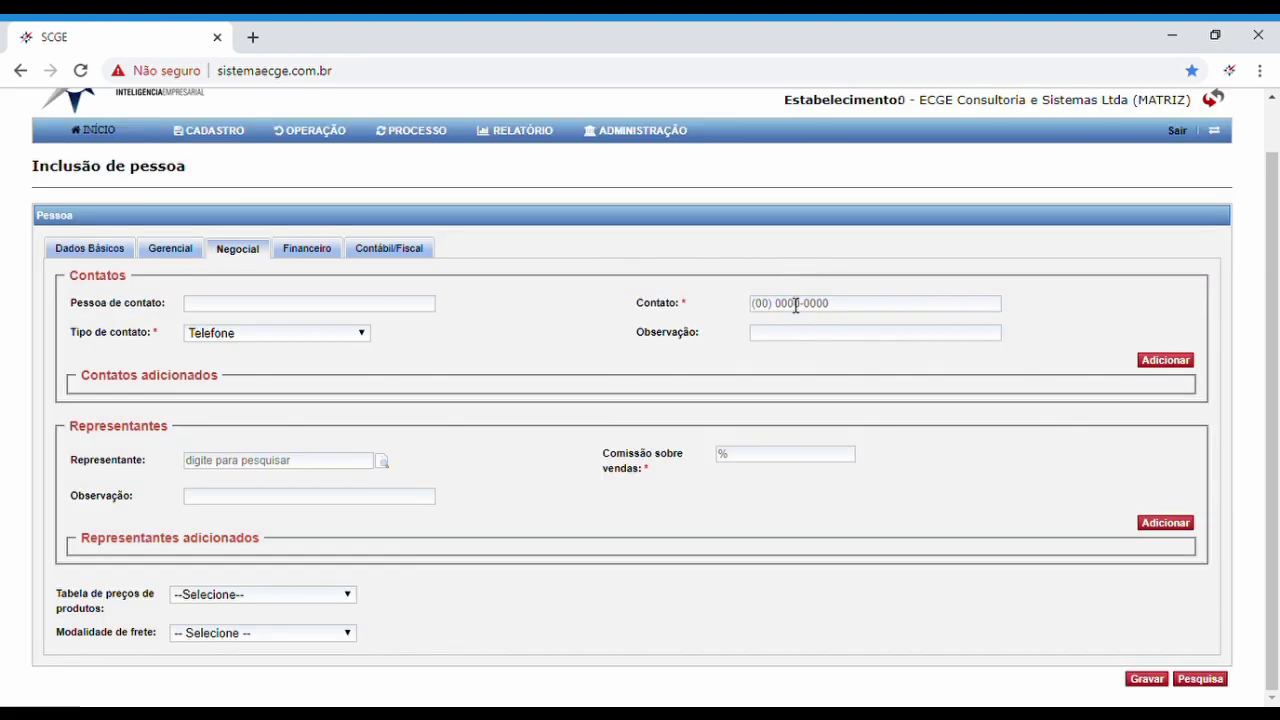
click(795, 303)
click(785, 334)
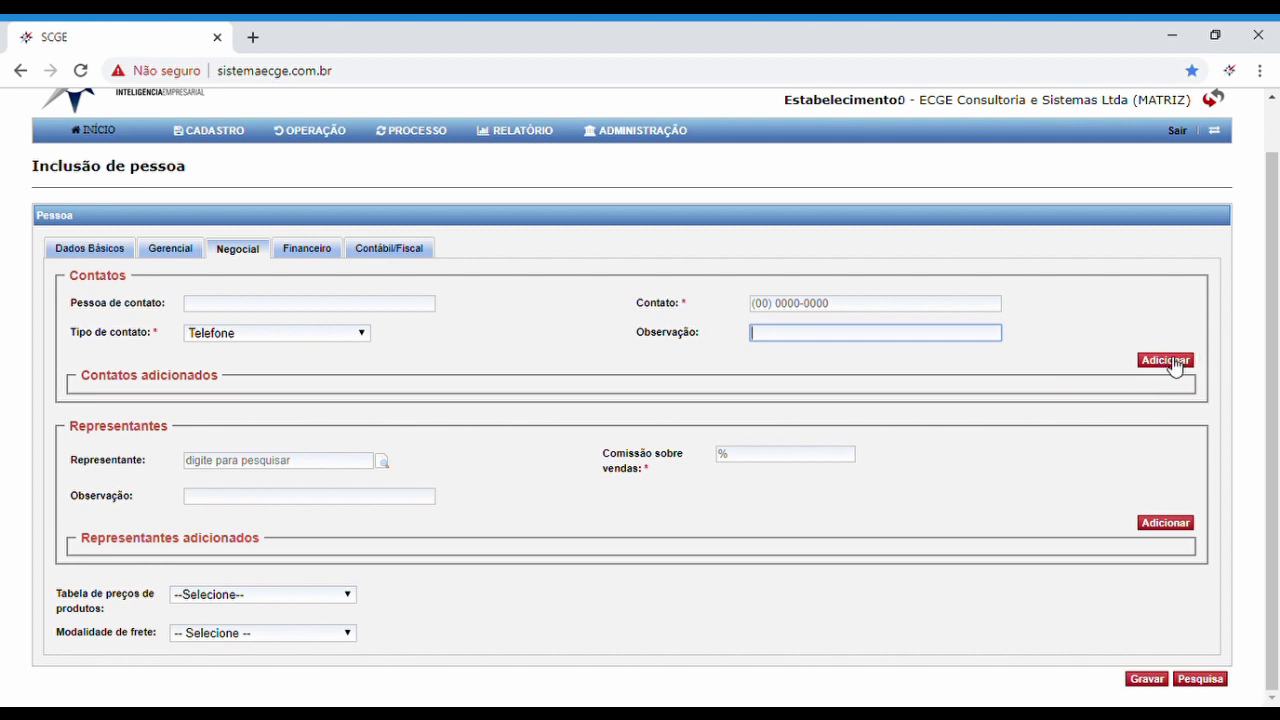
click(88, 250)
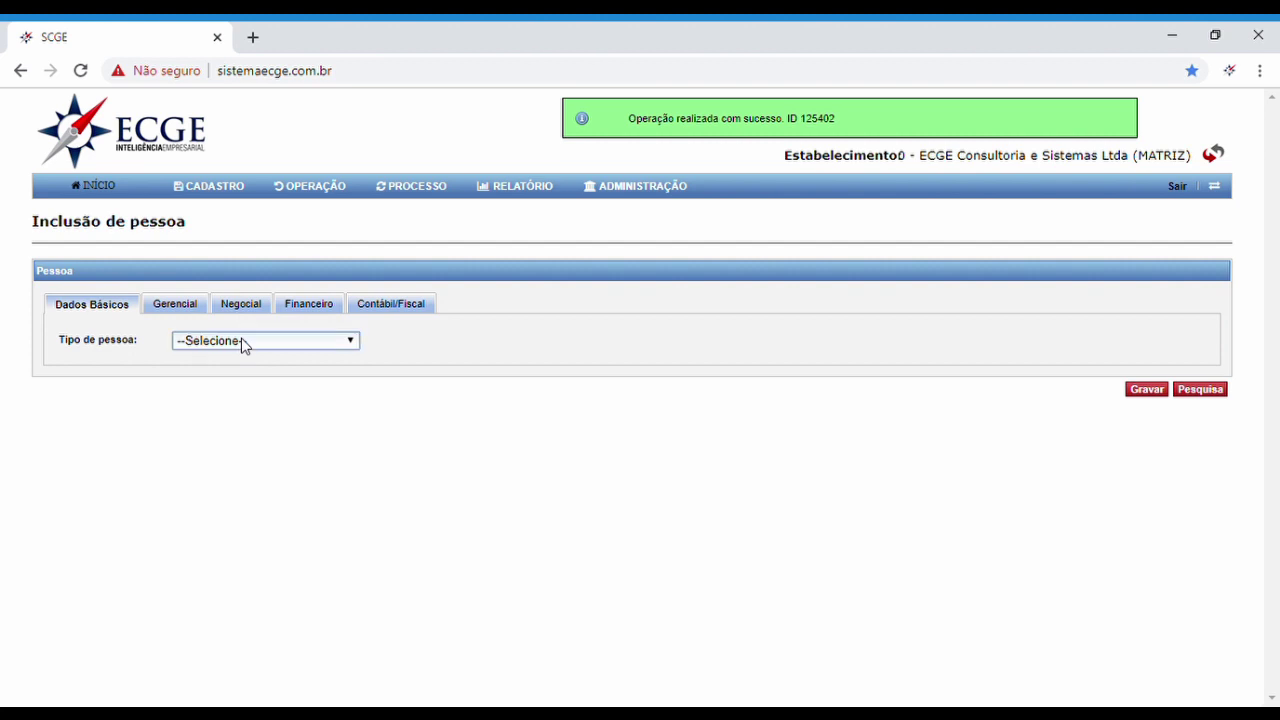
Start a Jurídica person record as Fornecedor with Razão social "empresa teste" and Nome fantasia "teste teste"
key(Down)
key(Down)
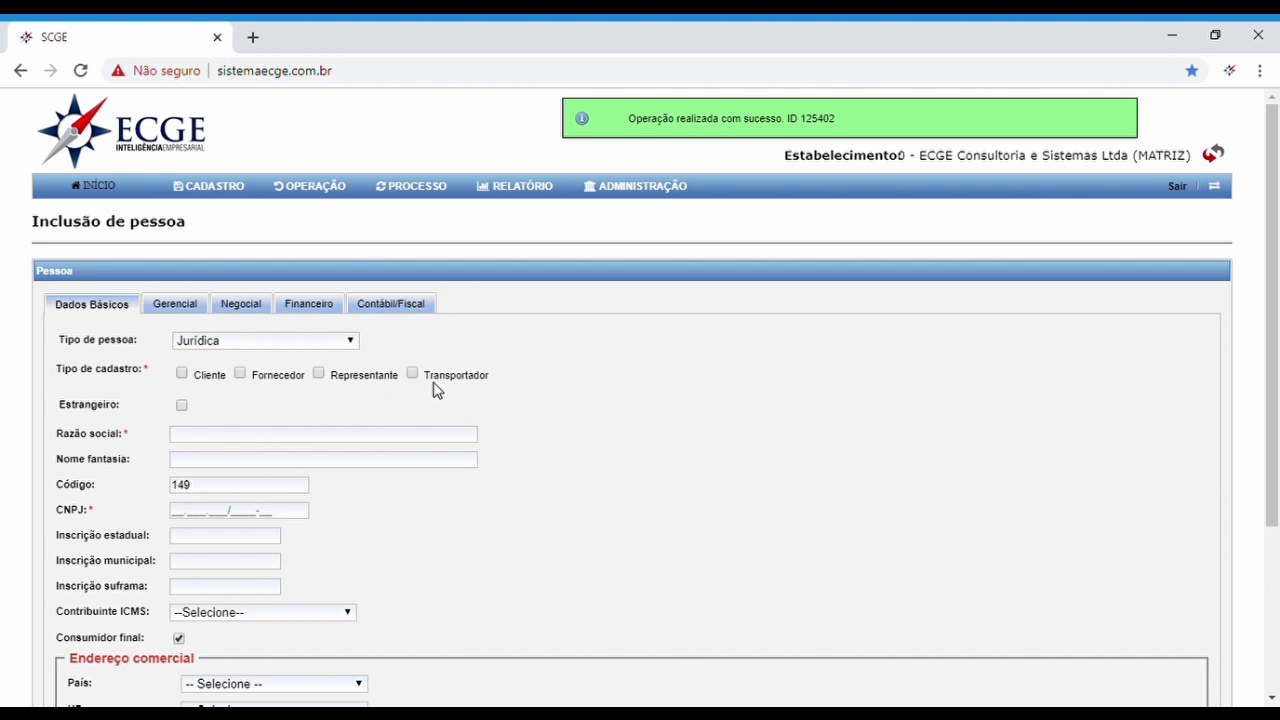
click(241, 374)
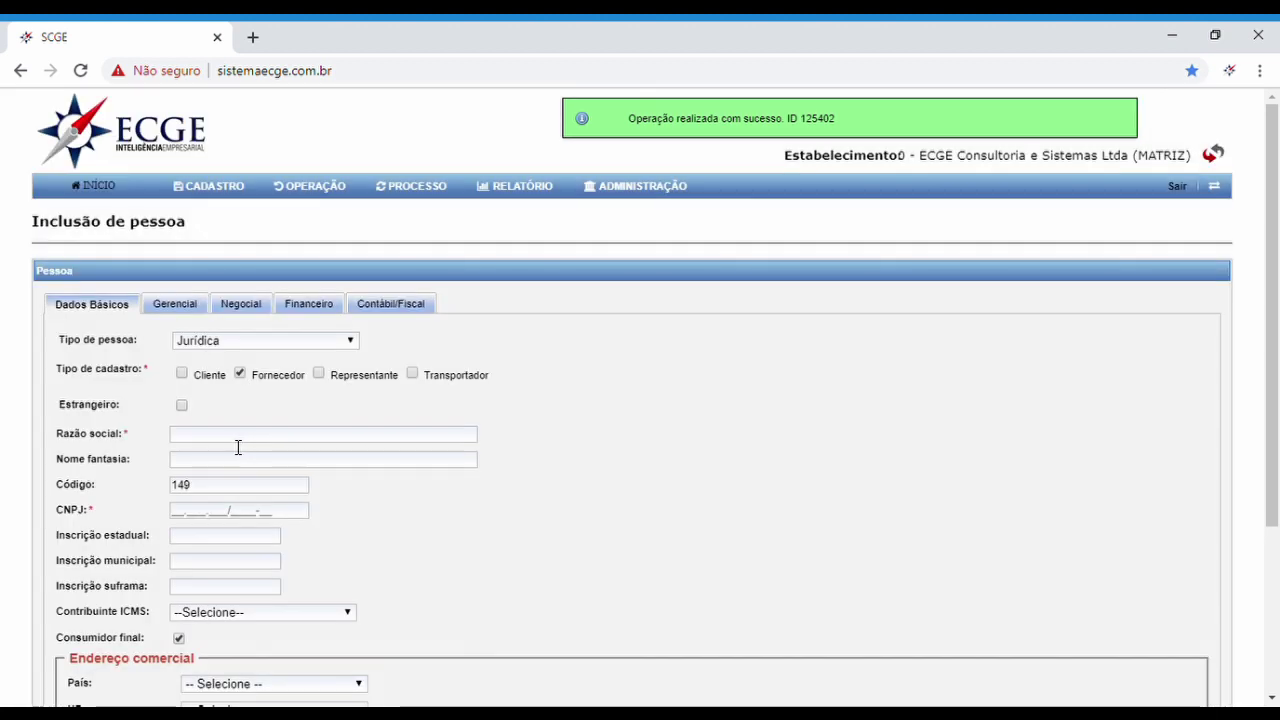
click(237, 437)
text(empresa teste)
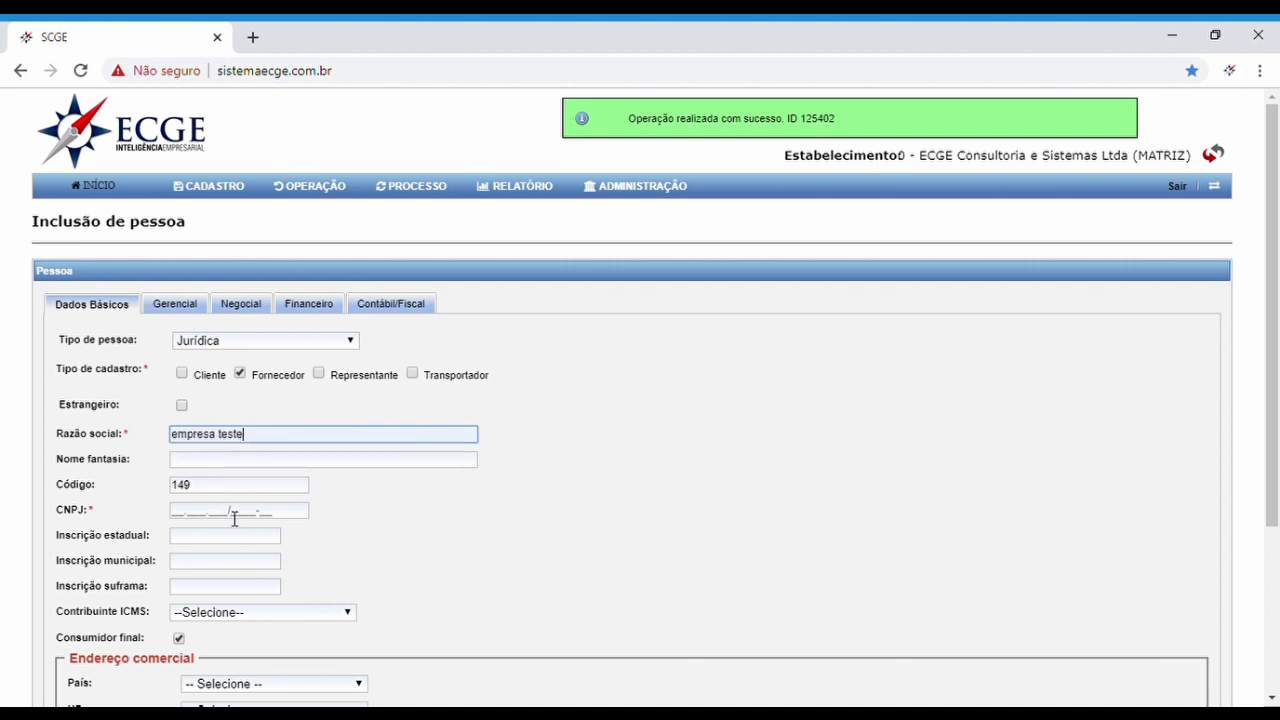
key(Tab)
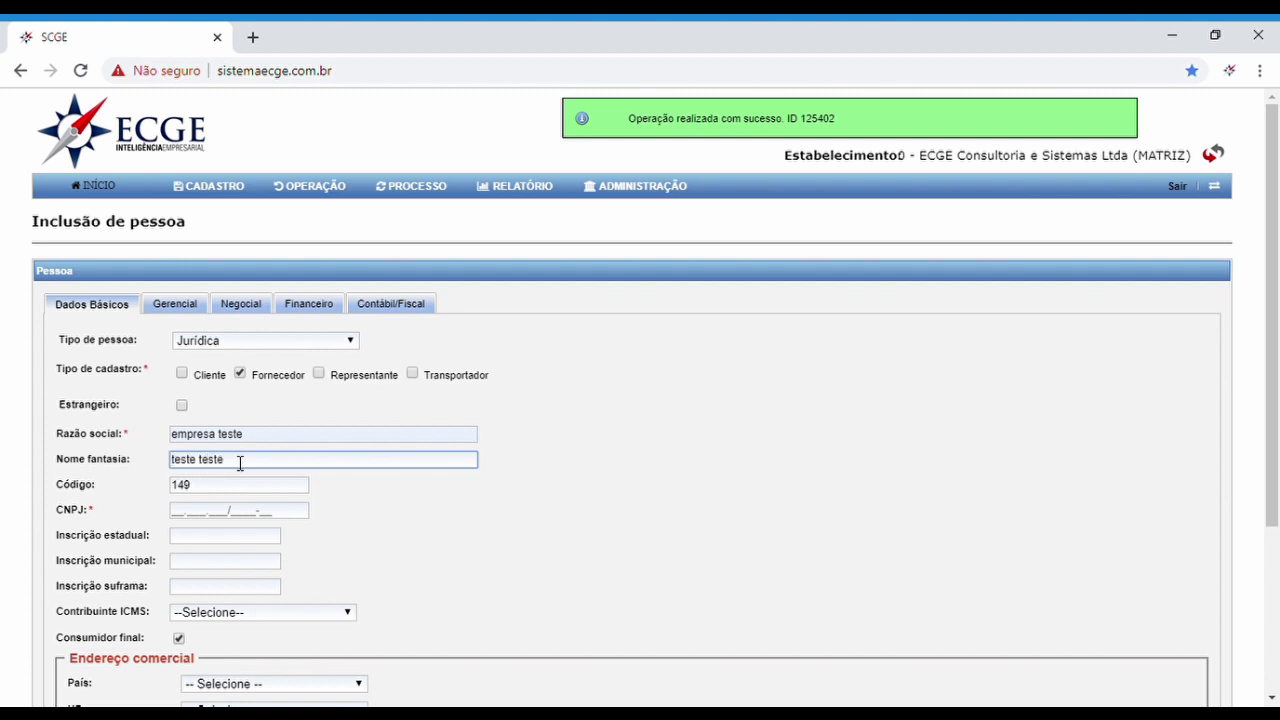
Fill in the supplier company's CNPJ number, correcting its final digits
click(216, 514)
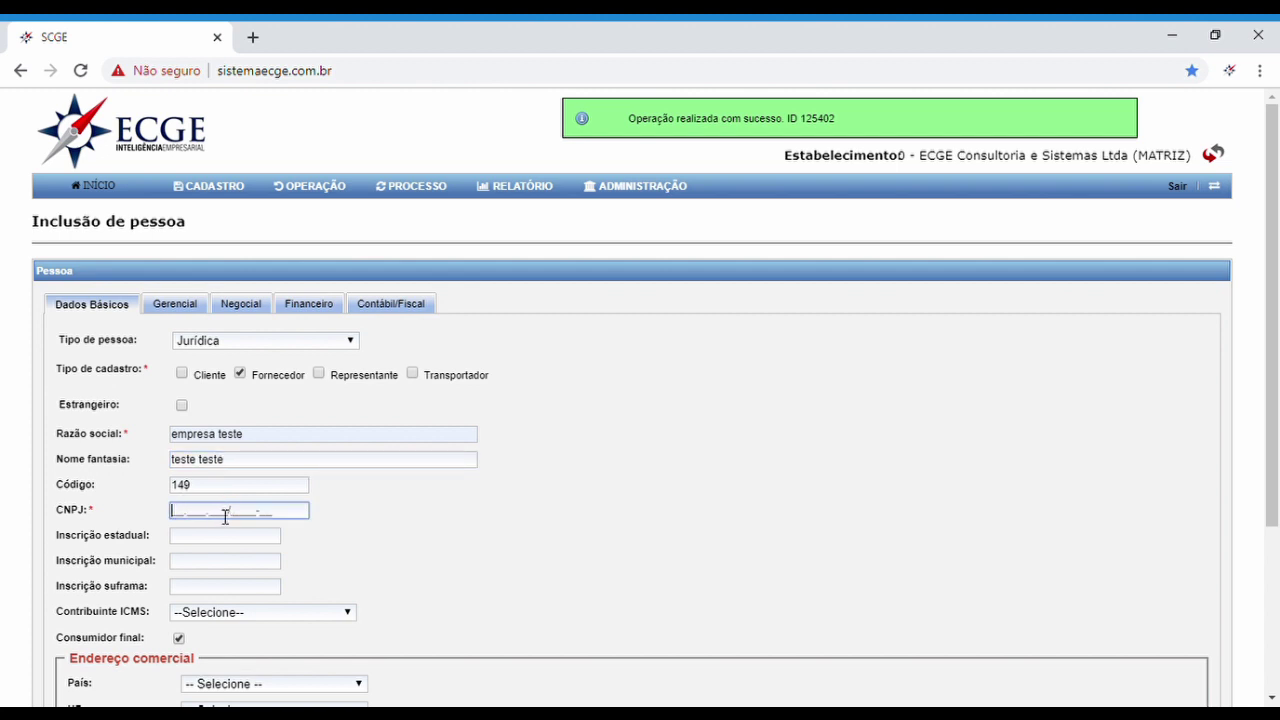
text(00000000000000)
text(000.000/0)
text(11111)
click(205, 540)
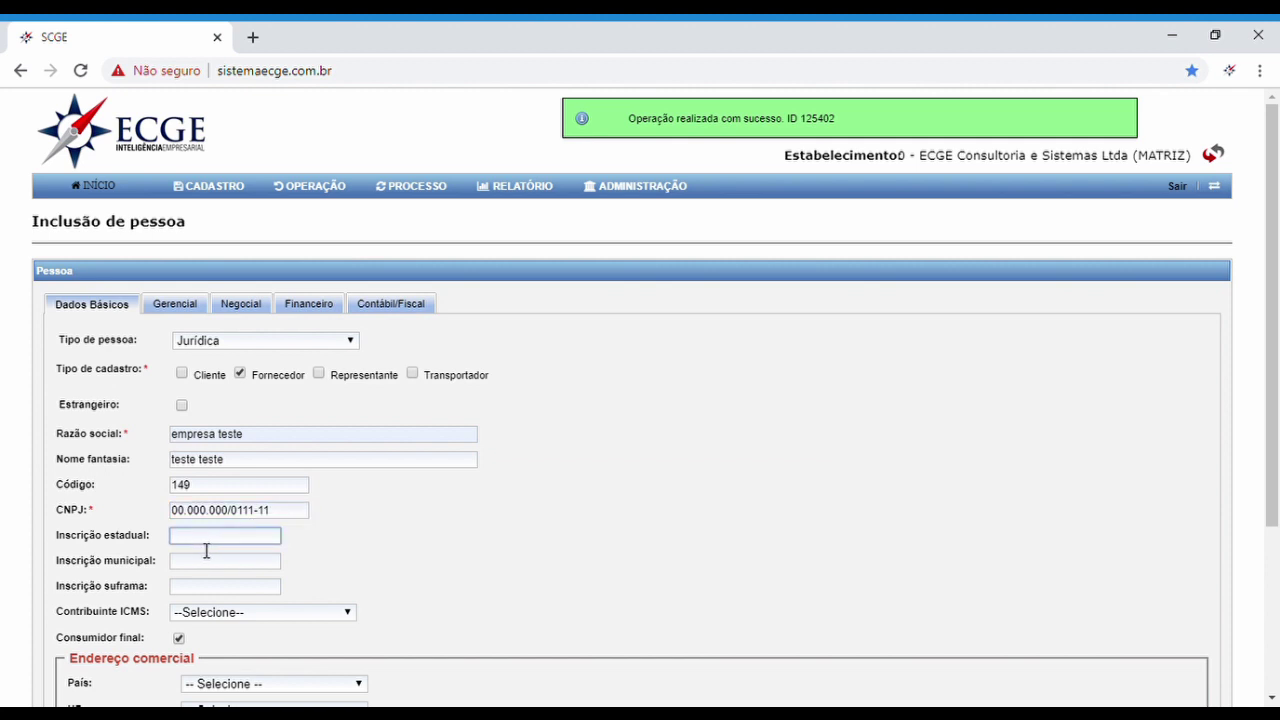
Review the company's optional registration fields and the Endereço comercial fields
scroll(251, 551, down, 2)
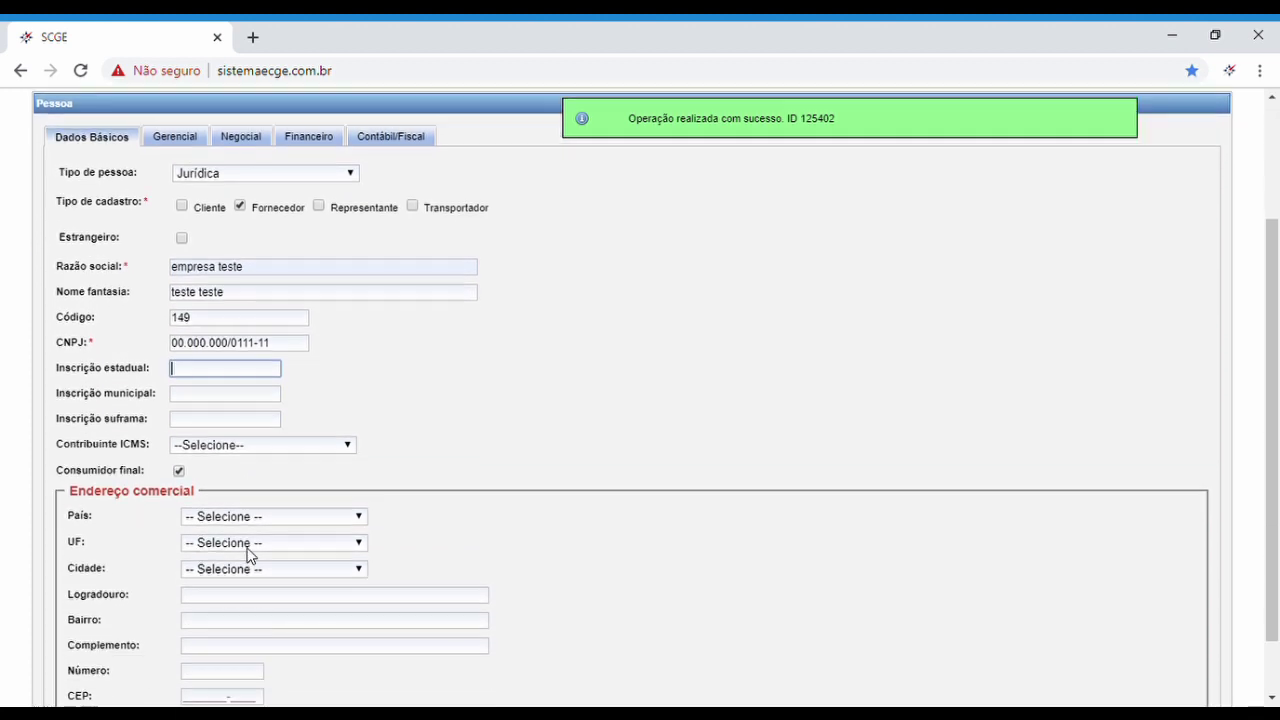
scroll(250, 556, down, 1)
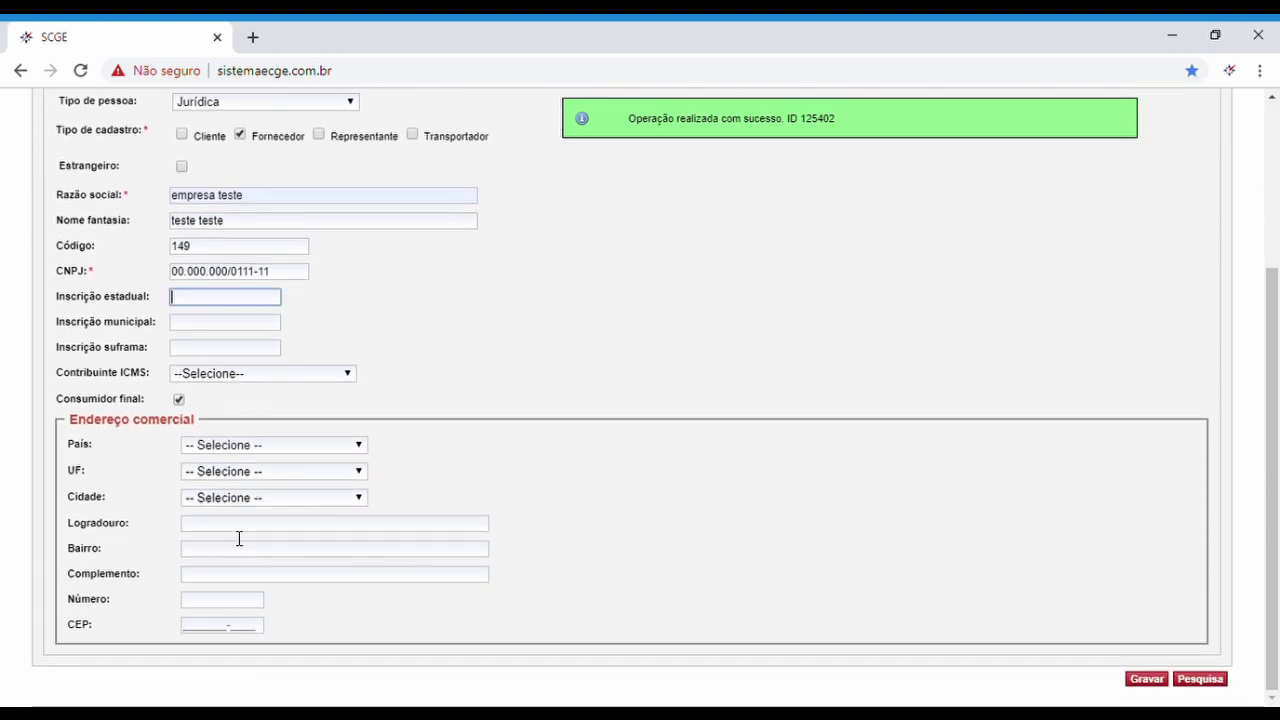
click(196, 327)
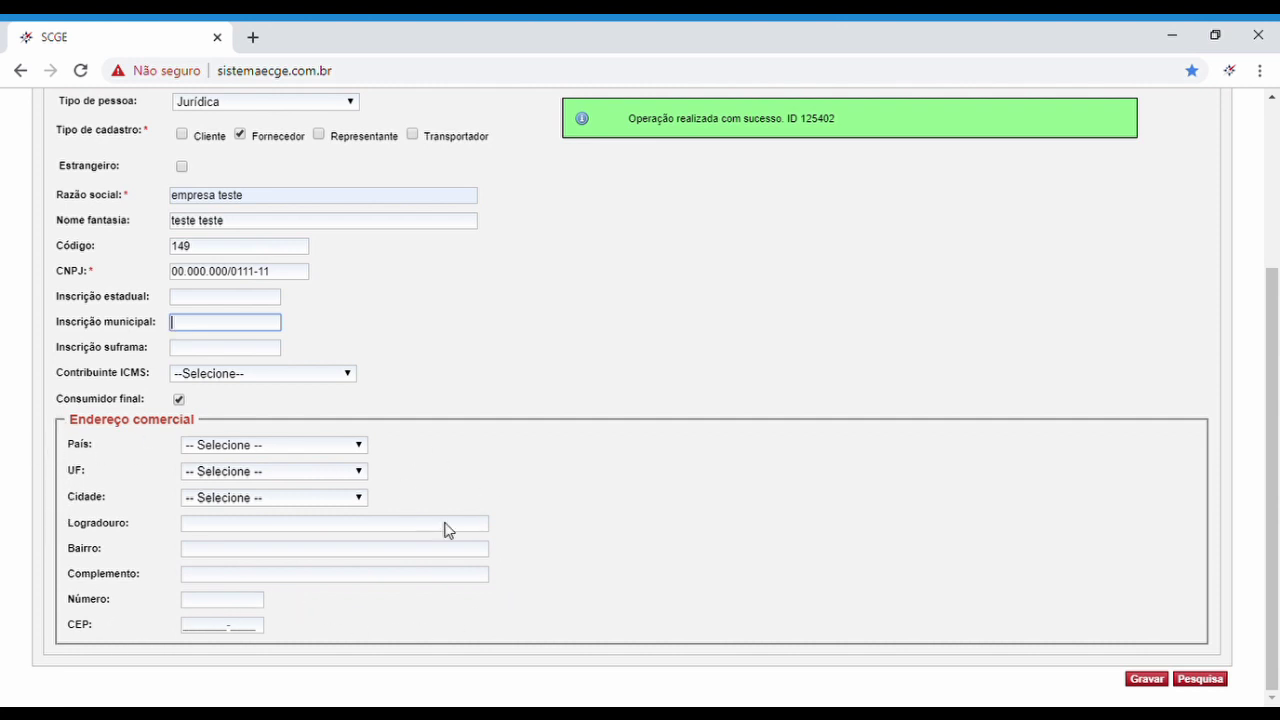
click(295, 446)
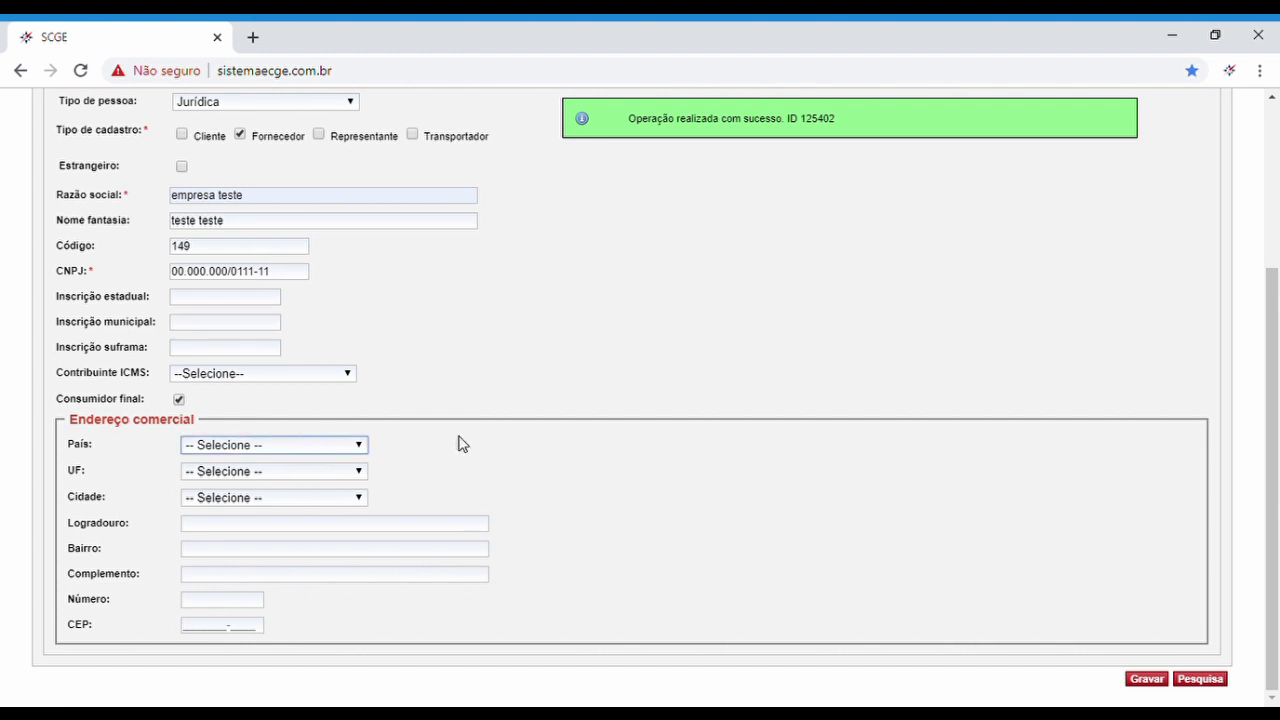
scroll(466, 443, up, 1)
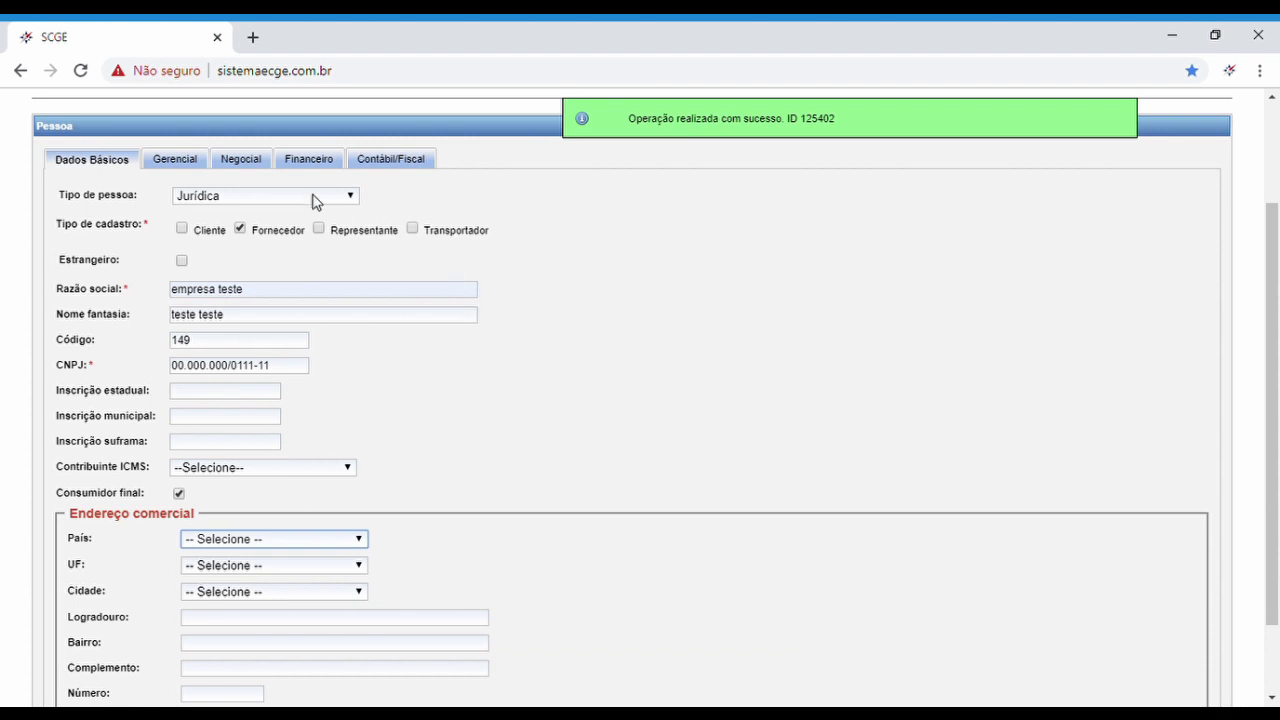
Set the Tipo de contato to Telefone in the supplier company's business contact details
click(226, 160)
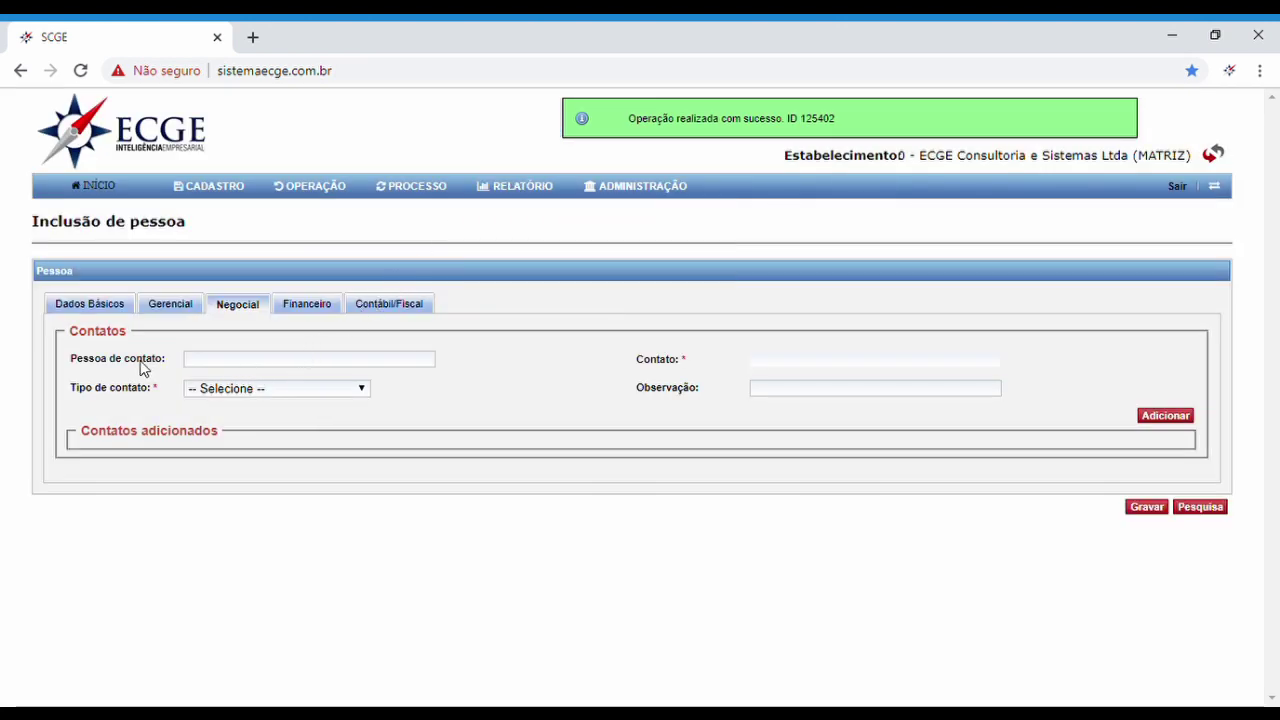
click(233, 396)
key(Down)
key(Down)
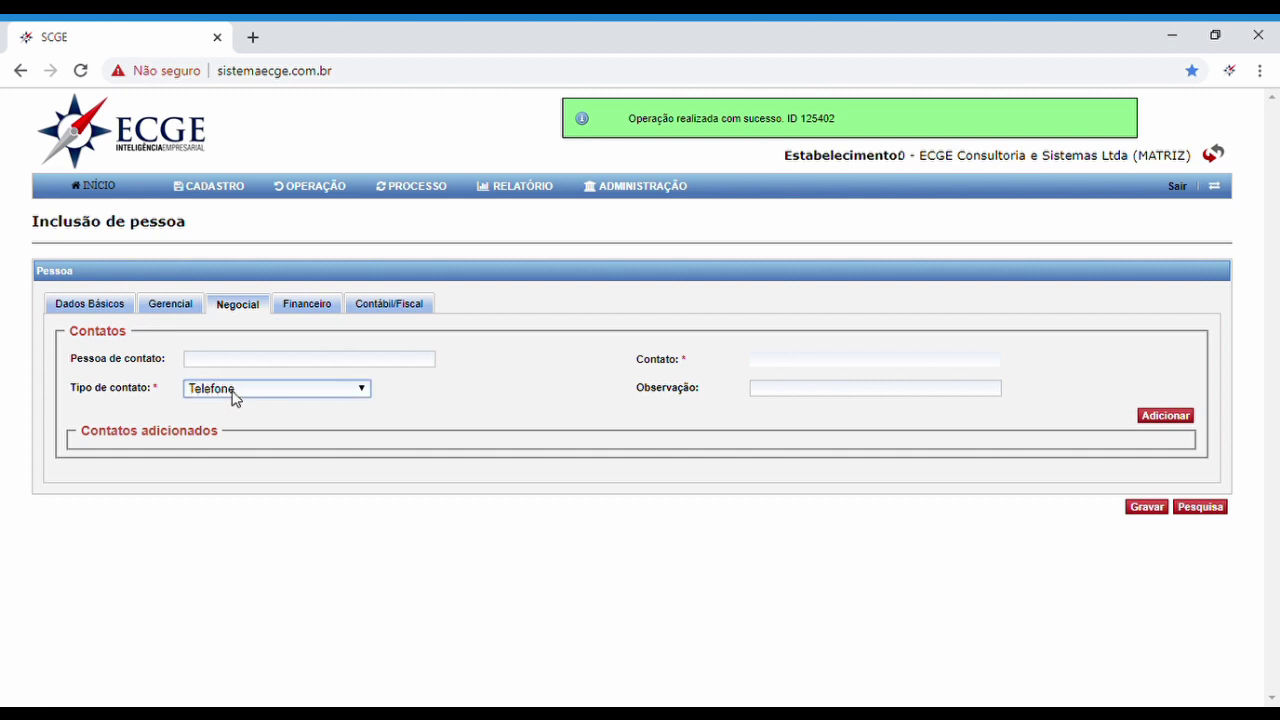